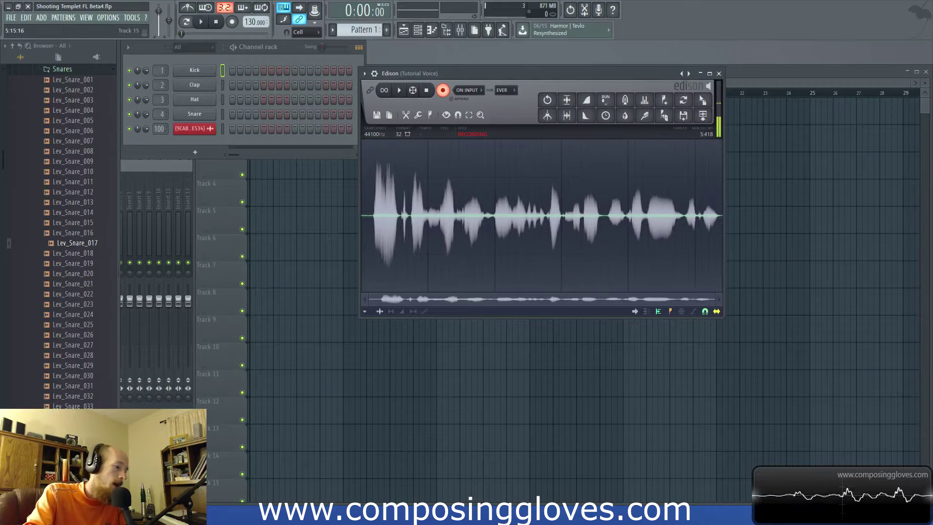
- Scroll the Harmor piano roll keyboard up until the C4–F5 range is visible
{"action": "mouse_move", "coordinate": [222, 517]}
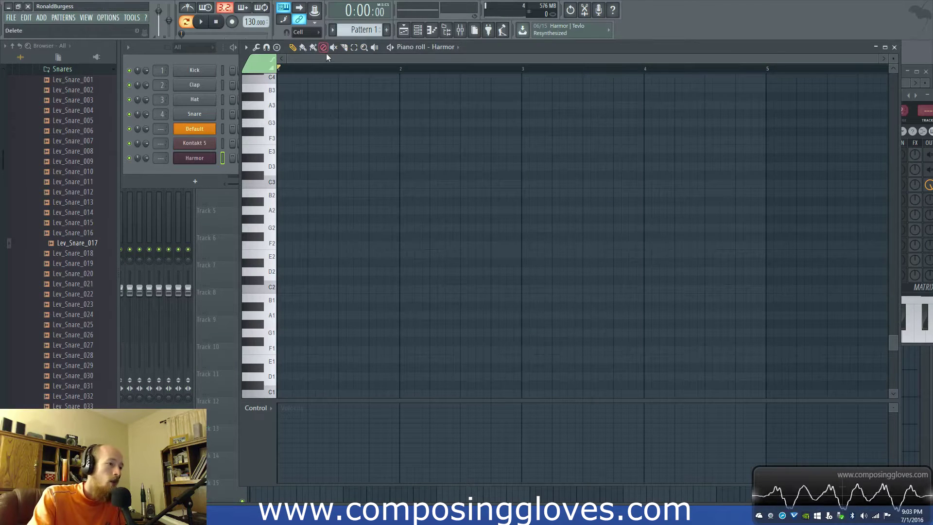
{"action": "scroll", "coordinate": [294, 289], "scroll_direction": "up", "scroll_amount": 4}
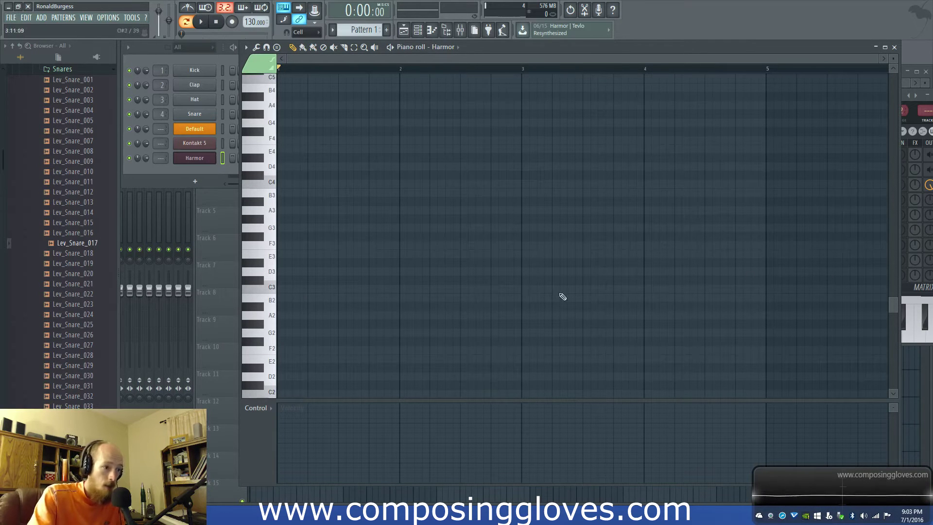
{"action": "scroll", "coordinate": [307, 195], "scroll_direction": "up", "scroll_amount": 2}
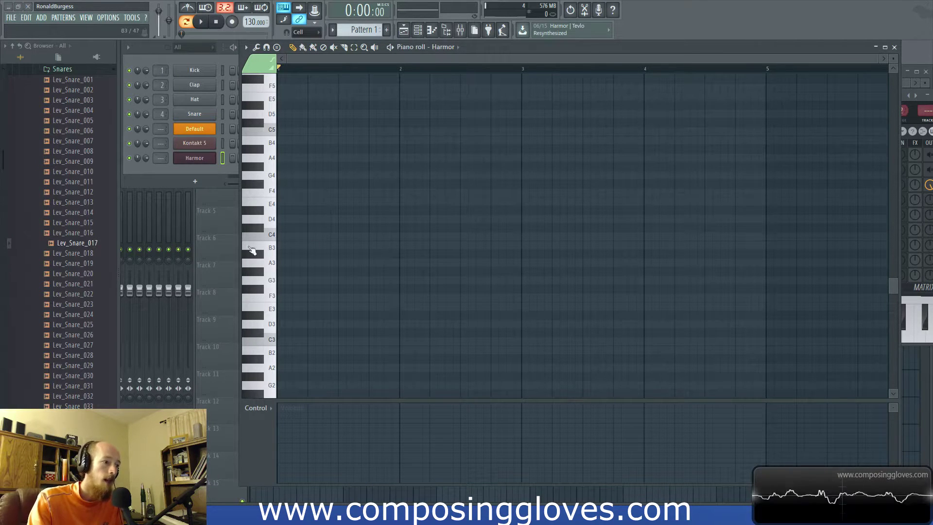
- Stack one-bar C4 and E4 notes at the start of bar 1
{"action": "left_click", "coordinate": [291, 238]}
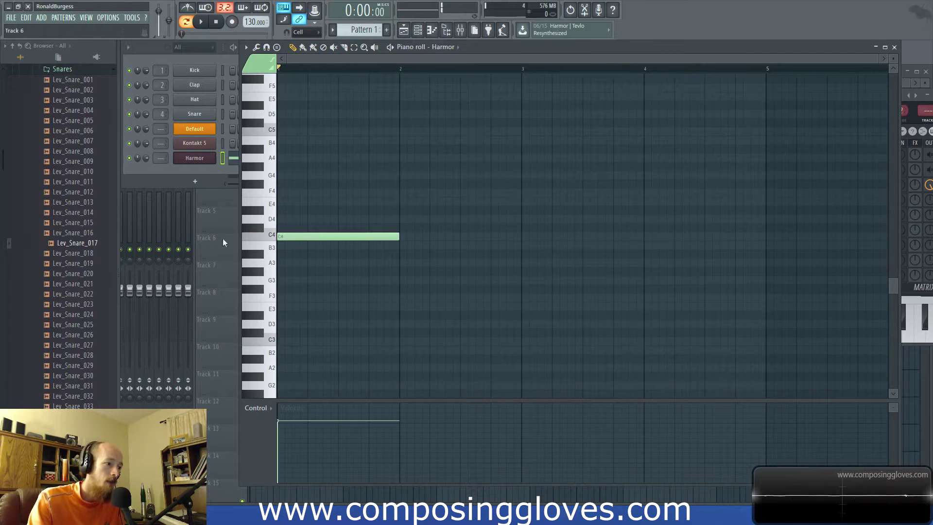
{"action": "left_click", "coordinate": [296, 192]}
{"action": "left_click_drag", "start_coordinate": [295, 192], "coordinate": [296, 204]}
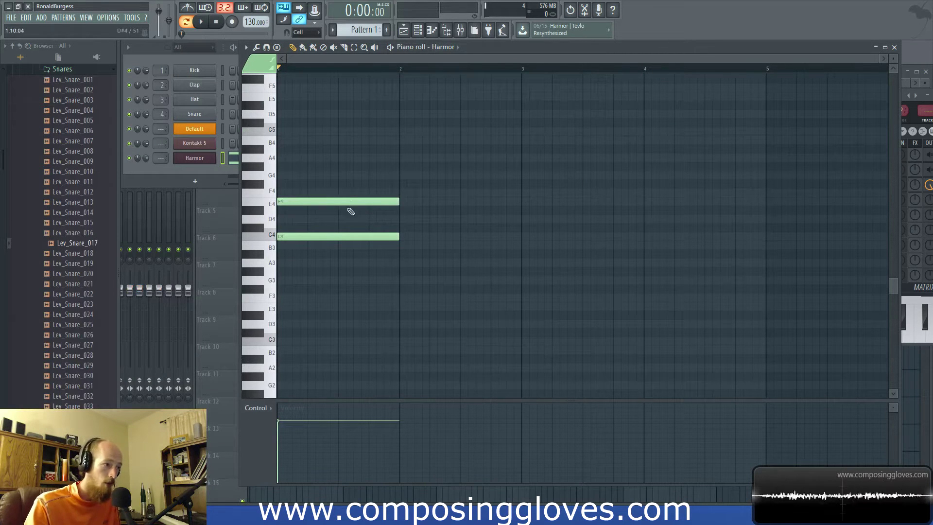
- Audition C4–F4 against C4–E4, keep E4, and add an A4 note above
{"action": "left_click_drag", "start_coordinate": [340, 201], "coordinate": [340, 193]}
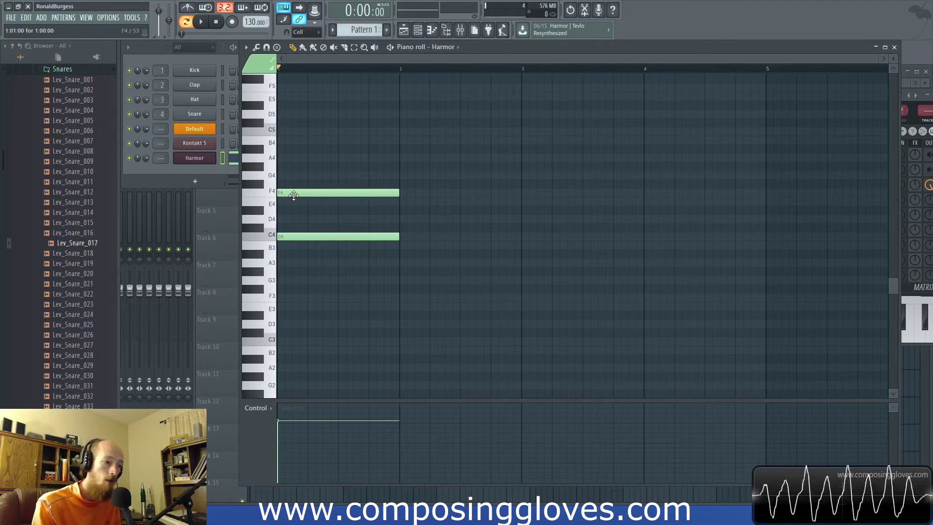
{"action": "key", "text": "space"}
{"action": "key", "text": "space"}
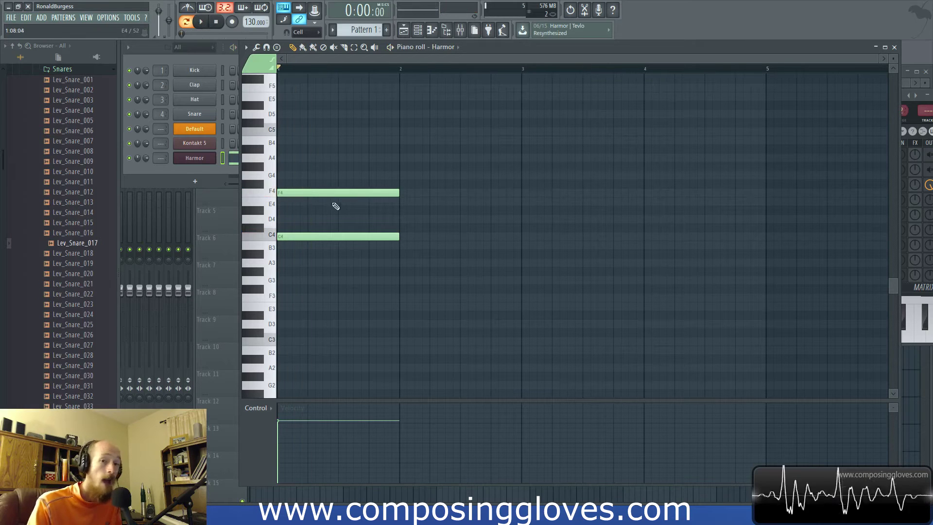
{"action": "left_click_drag", "start_coordinate": [308, 193], "coordinate": [307, 201]}
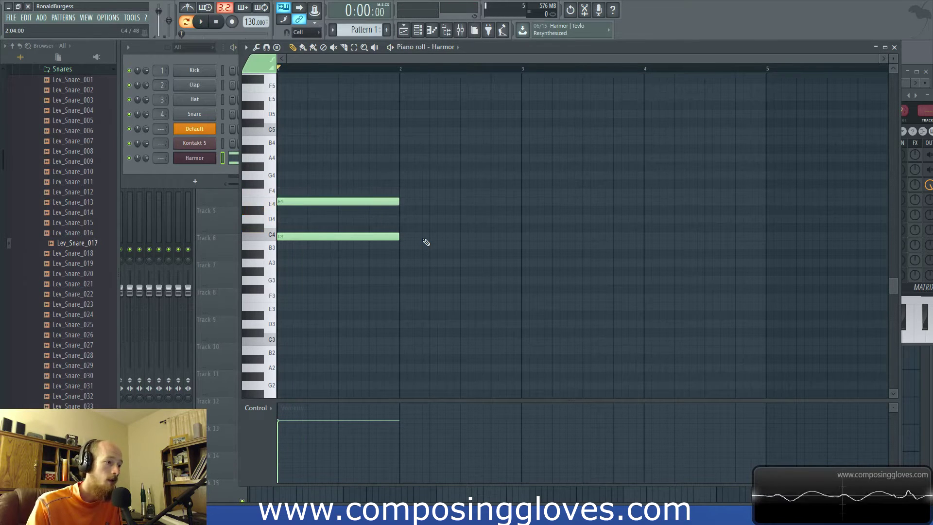
{"action": "key", "text": "space"}
{"action": "key", "text": "space"}
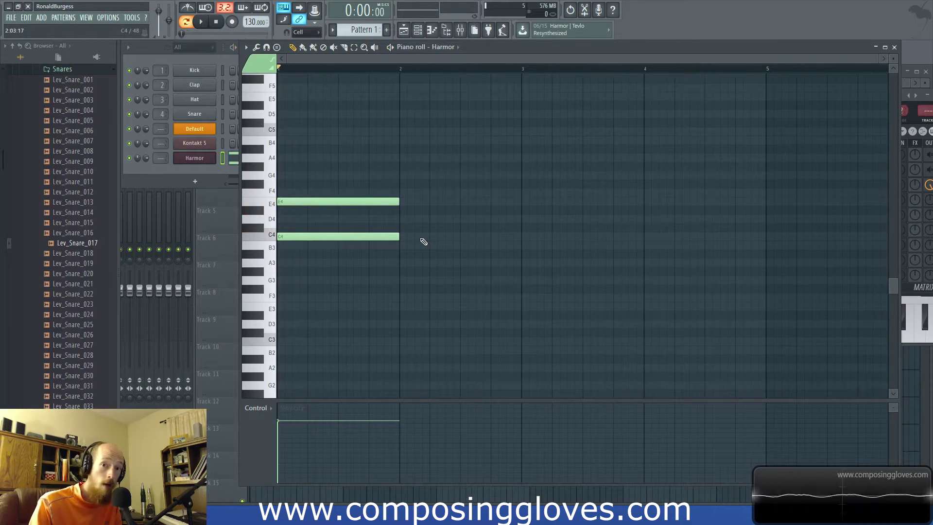
{"action": "left_click", "coordinate": [306, 158]}
{"action": "key", "text": "space"}
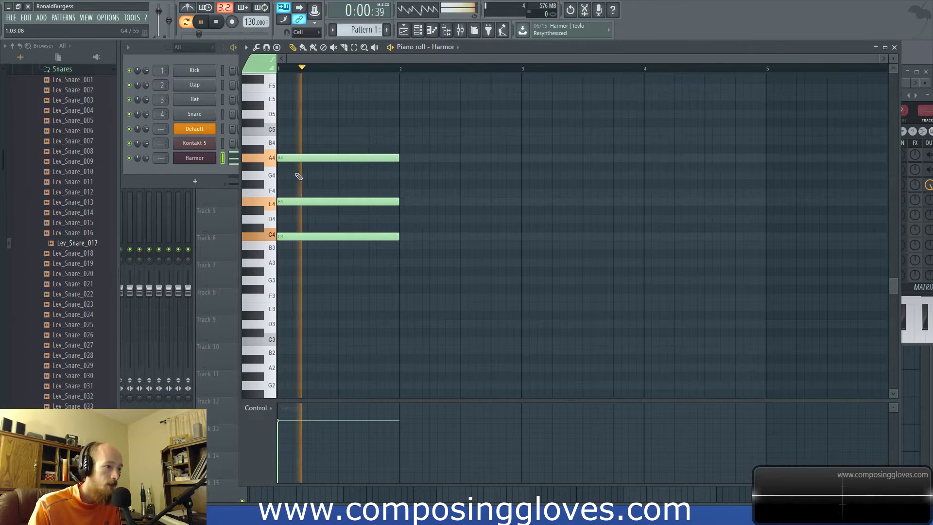
- Remove A4, redraw E4, and shorten C4 and E4 into brief notes, then play them
{"action": "right_click", "coordinate": [326, 157]}
{"action": "right_click", "coordinate": [370, 201]}
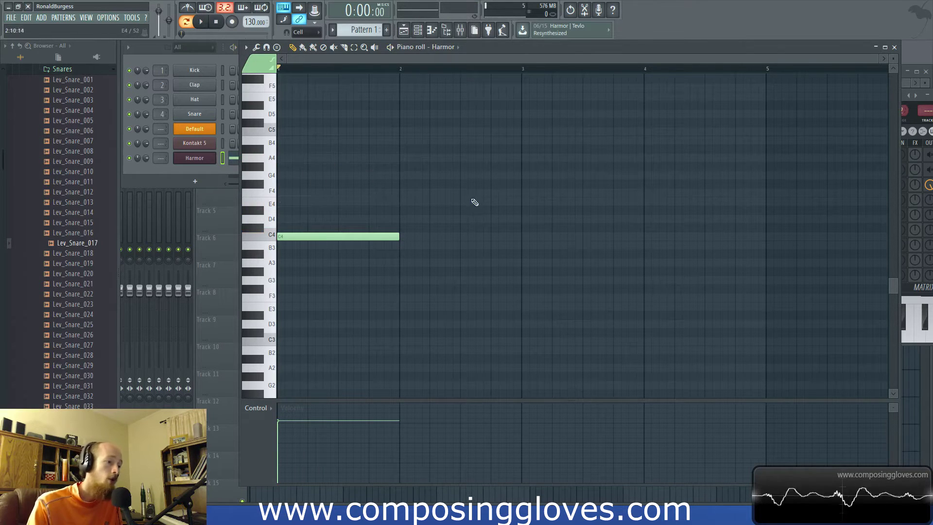
{"action": "left_click", "coordinate": [290, 202]}
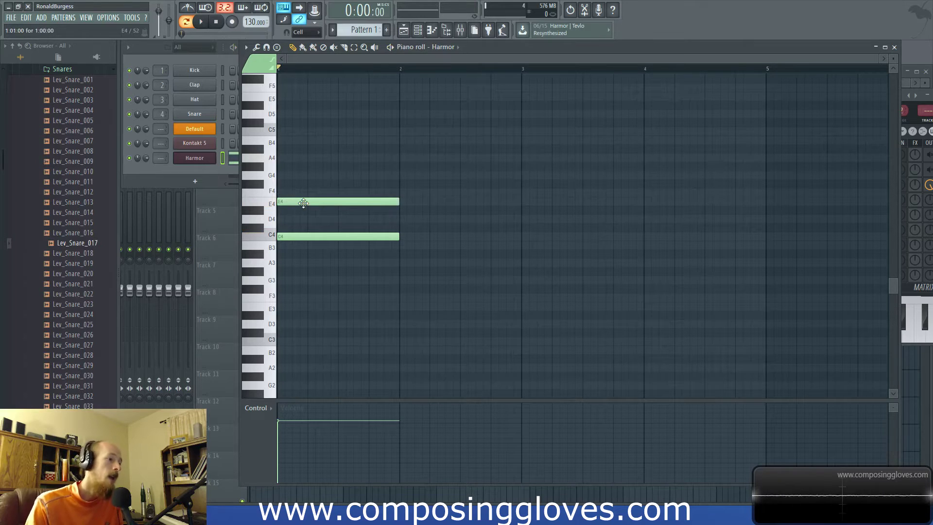
{"action": "left_click_drag", "start_coordinate": [399, 236], "coordinate": [291, 237]}
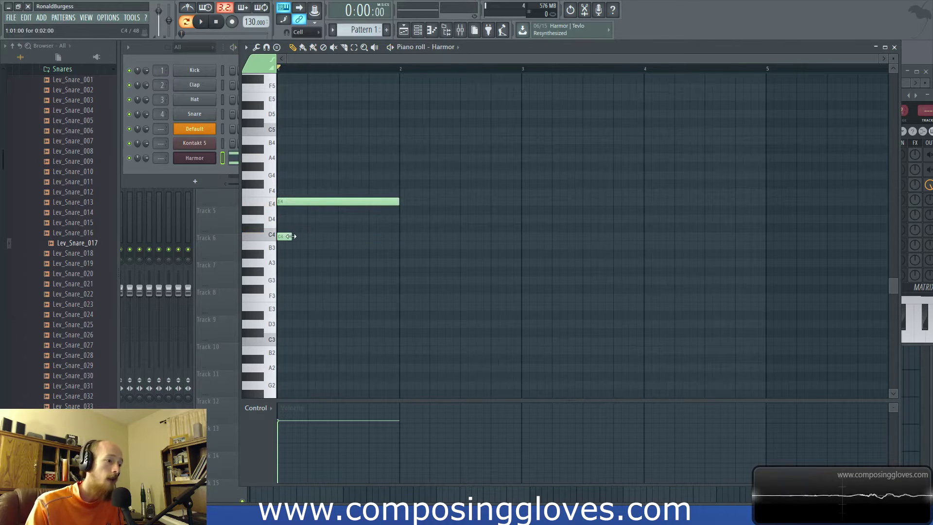
{"action": "left_click", "coordinate": [306, 202]}
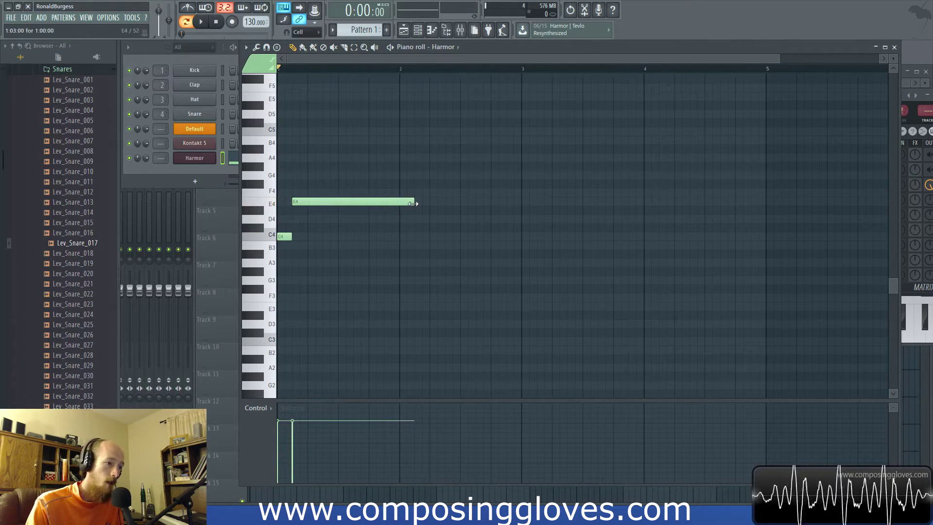
{"action": "left_click_drag", "start_coordinate": [400, 201], "coordinate": [306, 205]}
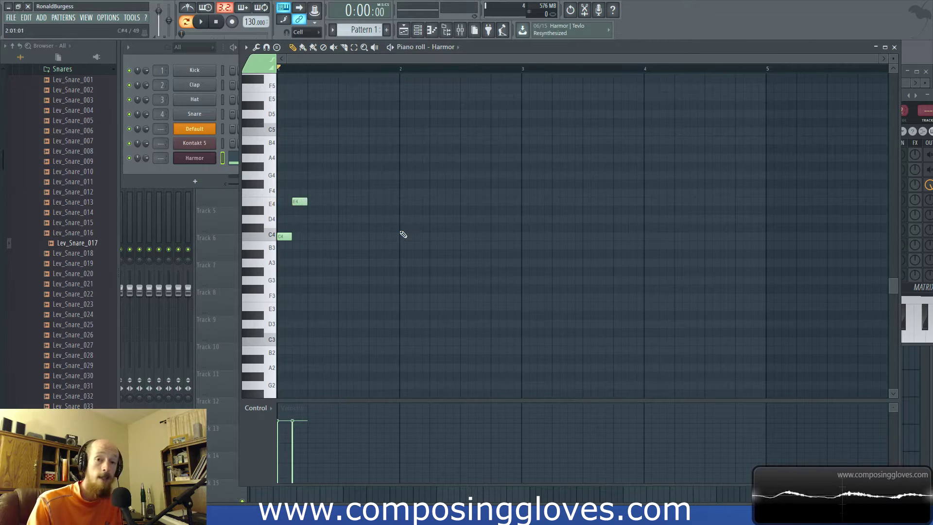
{"action": "key", "text": "space"}
{"action": "key", "text": "space"}
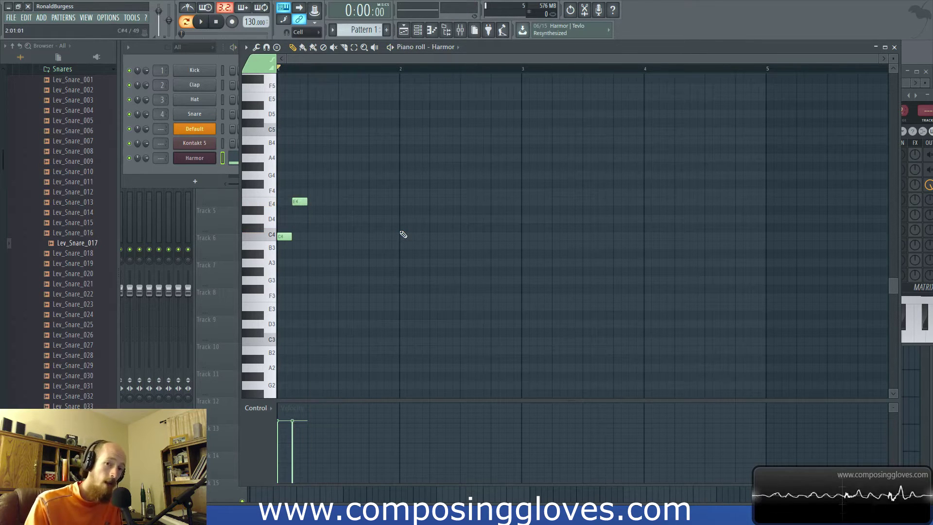
- Add short G#4, A#4, C#4 and G#4 notes to the melody and play it
{"action": "left_click", "coordinate": [313, 166]}
{"action": "left_click", "coordinate": [343, 149]}
{"action": "left_click", "coordinate": [357, 228]}
{"action": "left_click", "coordinate": [389, 166]}
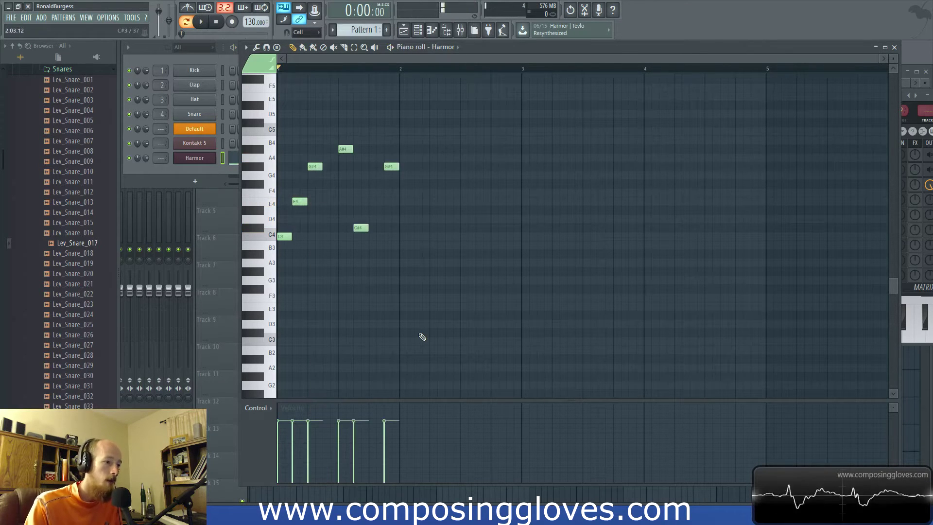
{"action": "key", "text": "space"}
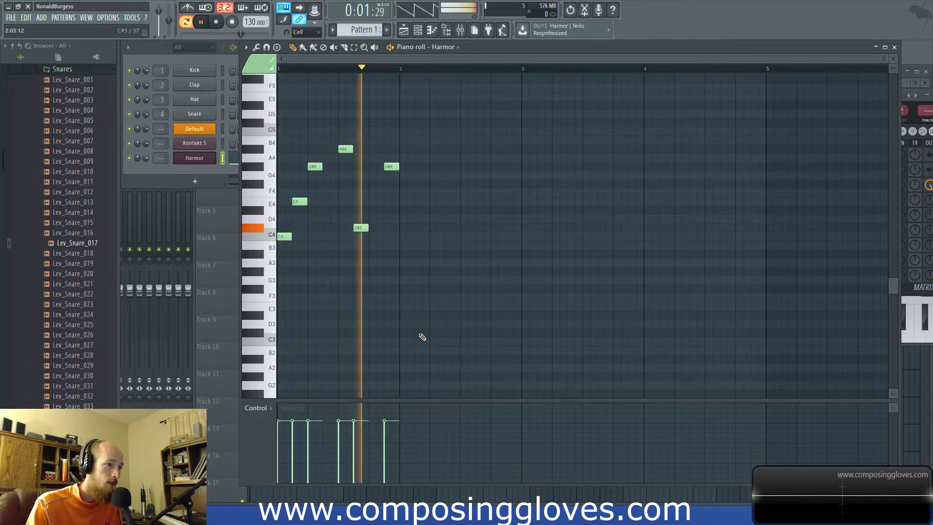
{"action": "key", "text": "space"}
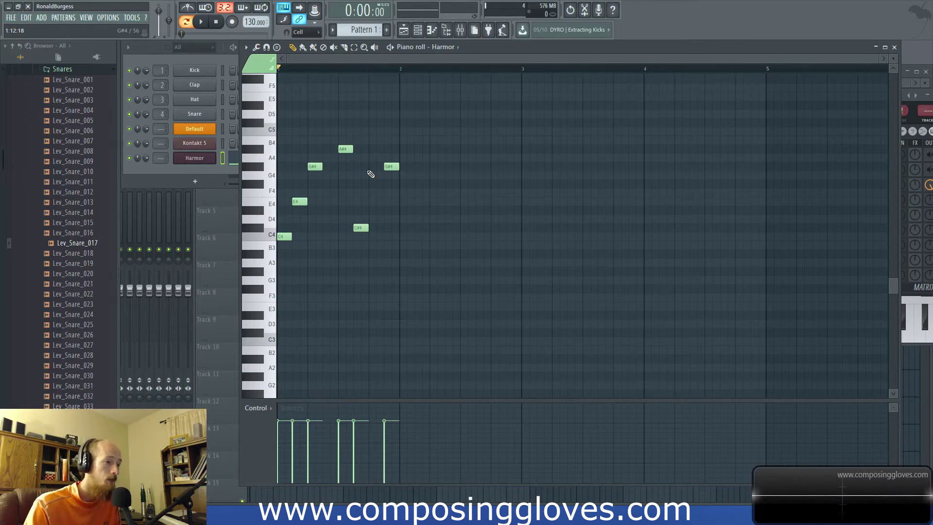
- Delete the G#4, A#4, C#4 and second G#4 notes
{"action": "right_click", "coordinate": [317, 167]}
{"action": "right_click", "coordinate": [346, 148]}
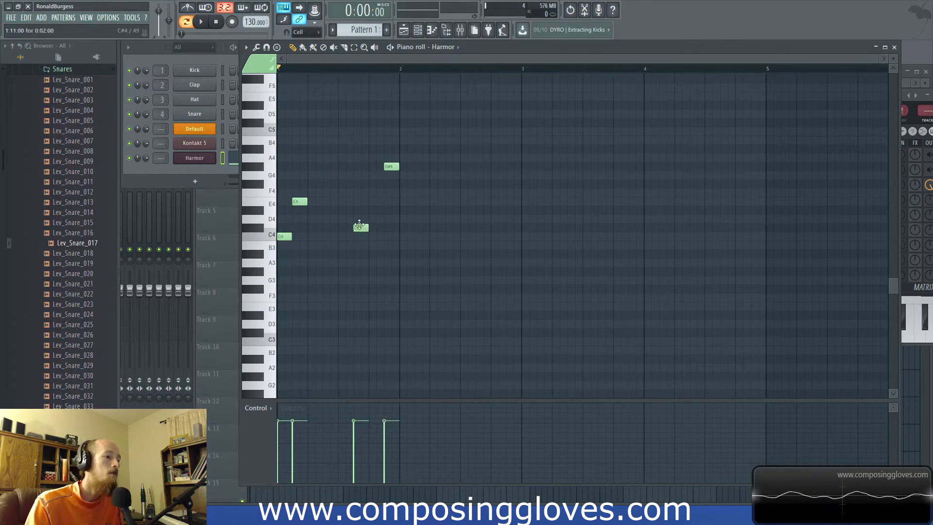
{"action": "right_click", "coordinate": [361, 227]}
{"action": "right_click", "coordinate": [391, 167]}
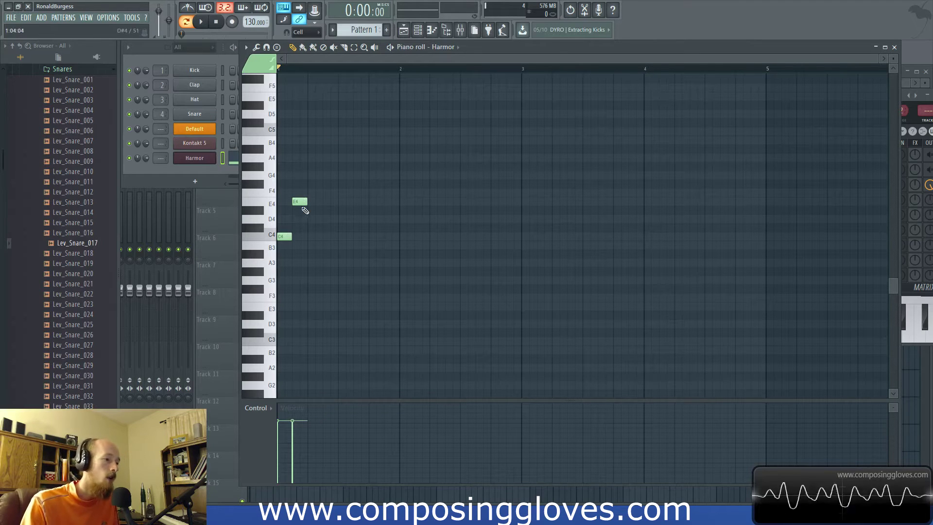
- Align E4 to bar 1's start, add G4, and stretch the C-E-G chord across bar 1
{"action": "left_click_drag", "start_coordinate": [299, 202], "coordinate": [284, 202]}
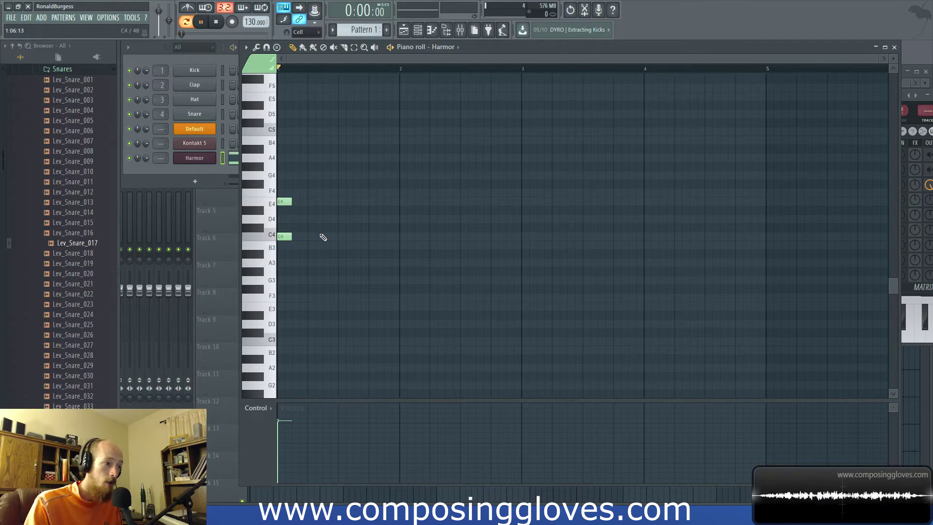
{"action": "key", "text": "space"}
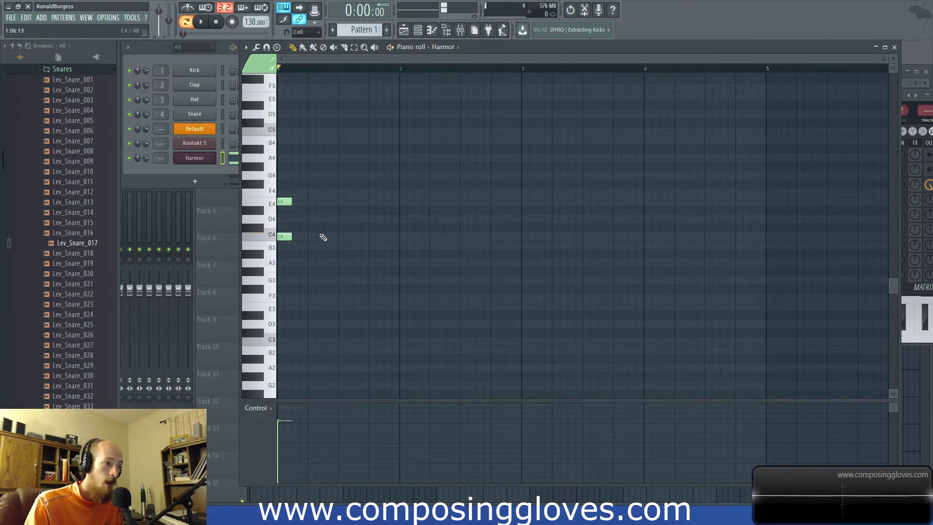
{"action": "left_click", "coordinate": [286, 175]}
{"action": "left_click_drag", "start_coordinate": [294, 156], "coordinate": [400, 243]}
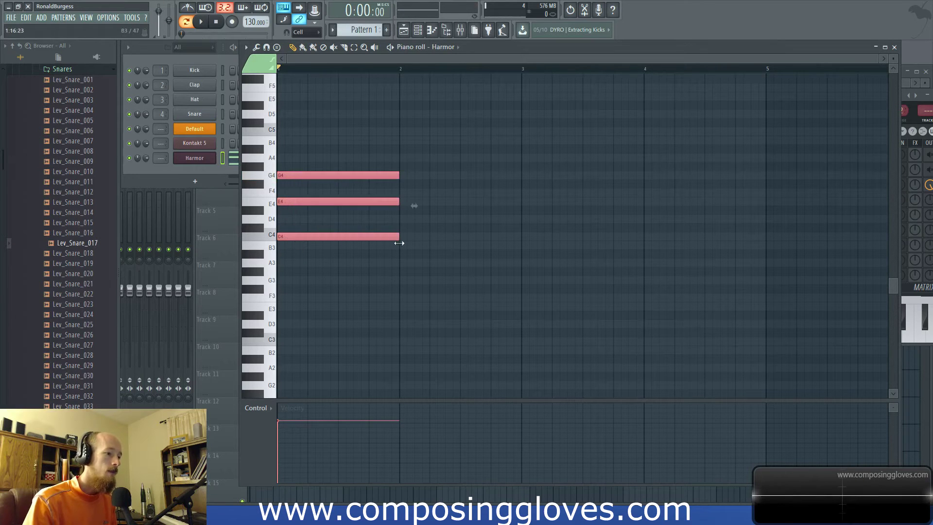
- Add a D4-F4-A4 chord in bar 2 and a D#4-F#4-B4 chord in bar 3
{"action": "left_click", "coordinate": [404, 220]}
{"action": "left_click", "coordinate": [404, 193]}
{"action": "left_click", "coordinate": [402, 158]}
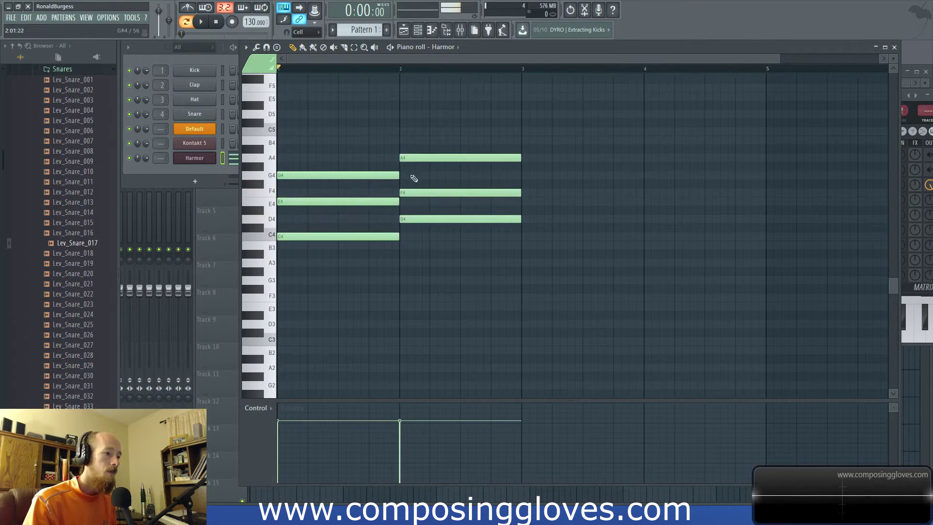
{"action": "left_click", "coordinate": [523, 210]}
{"action": "left_click", "coordinate": [531, 184]}
{"action": "left_click", "coordinate": [525, 141]}
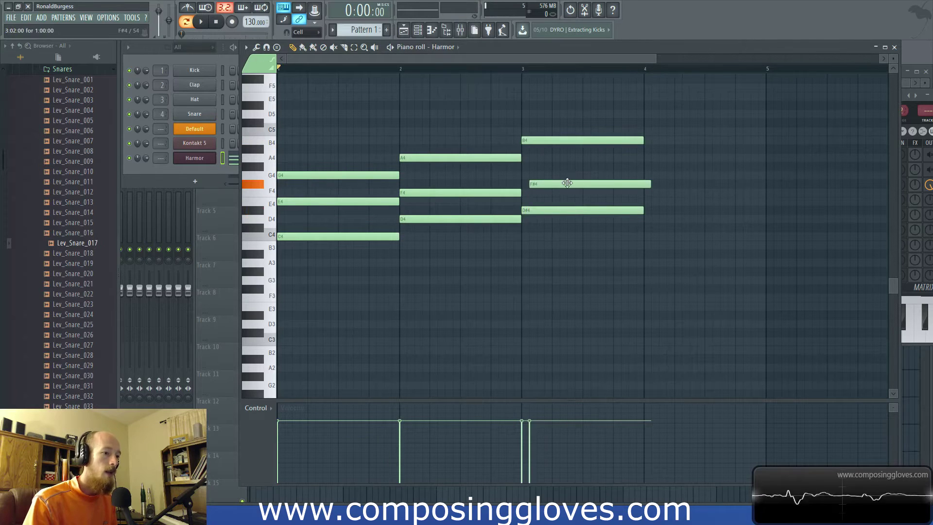
{"action": "left_click_drag", "start_coordinate": [567, 183], "coordinate": [560, 184]}
- Build an E4-G4-A4 chord in bar 4
{"action": "left_click", "coordinate": [656, 175]}
{"action": "left_click", "coordinate": [648, 166]}
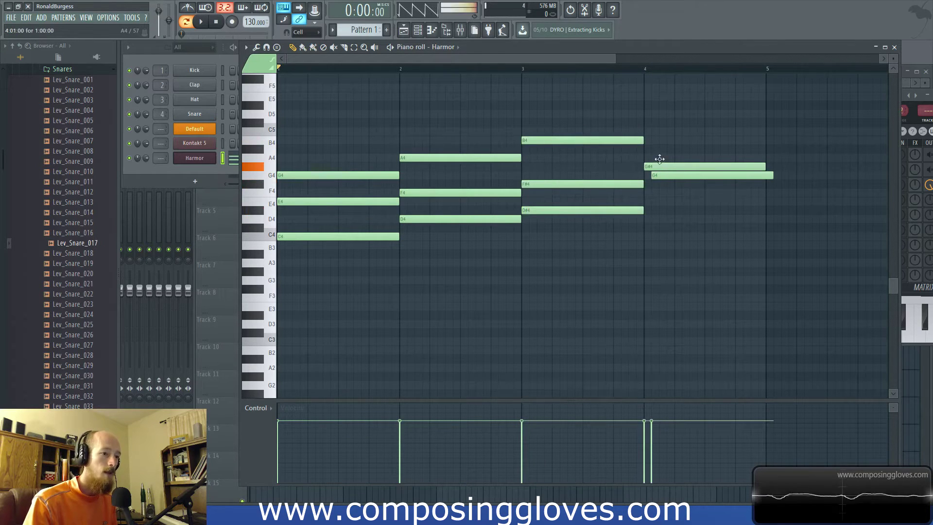
{"action": "left_click_drag", "start_coordinate": [650, 165], "coordinate": [650, 175]}
{"action": "left_click", "coordinate": [653, 202]}
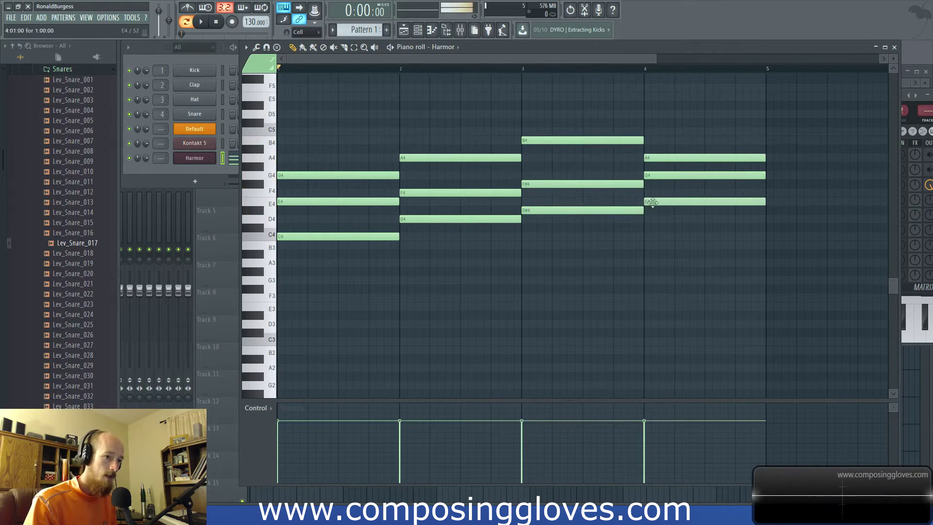
- Select each bar's chord in turn, then all notes, the lower notes, and the bar-1 C4
{"action": "left_click_drag", "start_coordinate": [283, 149], "coordinate": [776, 290]}
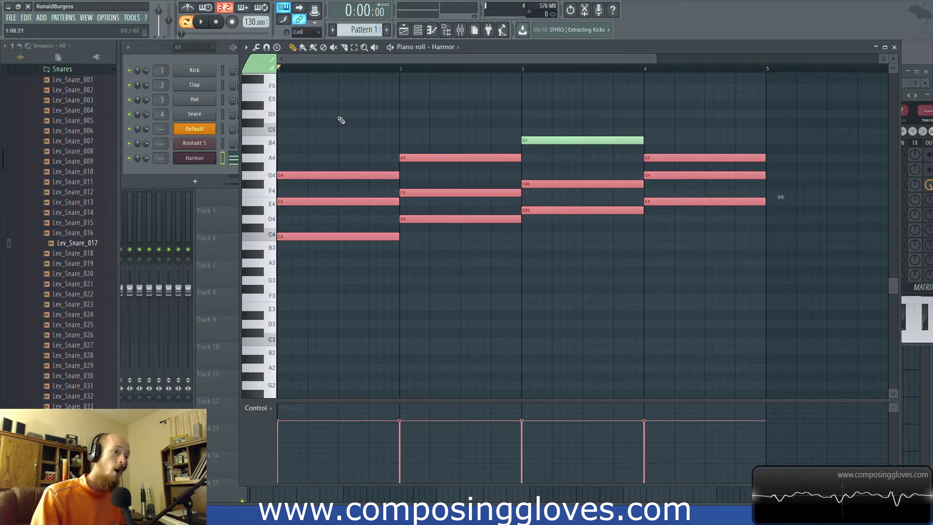
{"action": "left_click_drag", "start_coordinate": [341, 120], "coordinate": [882, 253]}
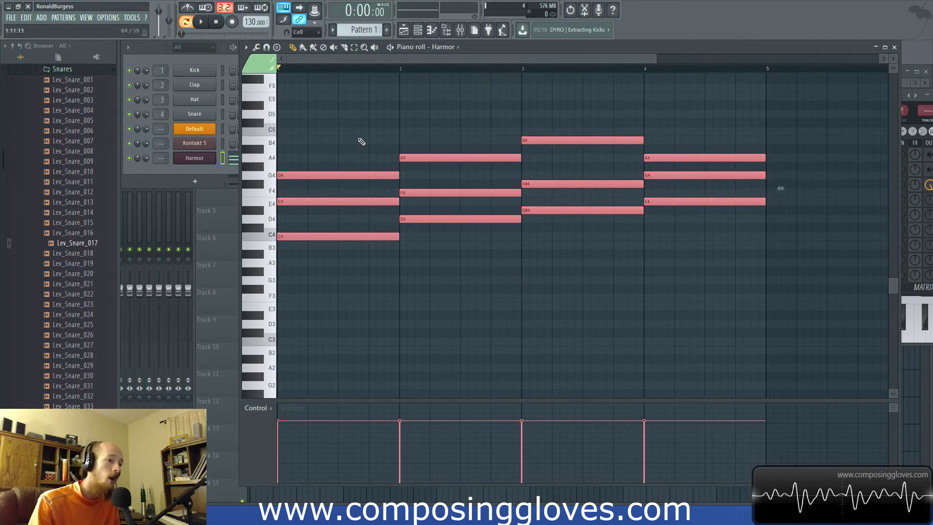
{"action": "left_click_drag", "start_coordinate": [359, 137], "coordinate": [379, 287]}
{"action": "left_click_drag", "start_coordinate": [467, 143], "coordinate": [488, 228]}
{"action": "left_click_drag", "start_coordinate": [595, 109], "coordinate": [618, 296]}
{"action": "left_click_drag", "start_coordinate": [704, 93], "coordinate": [725, 205]}
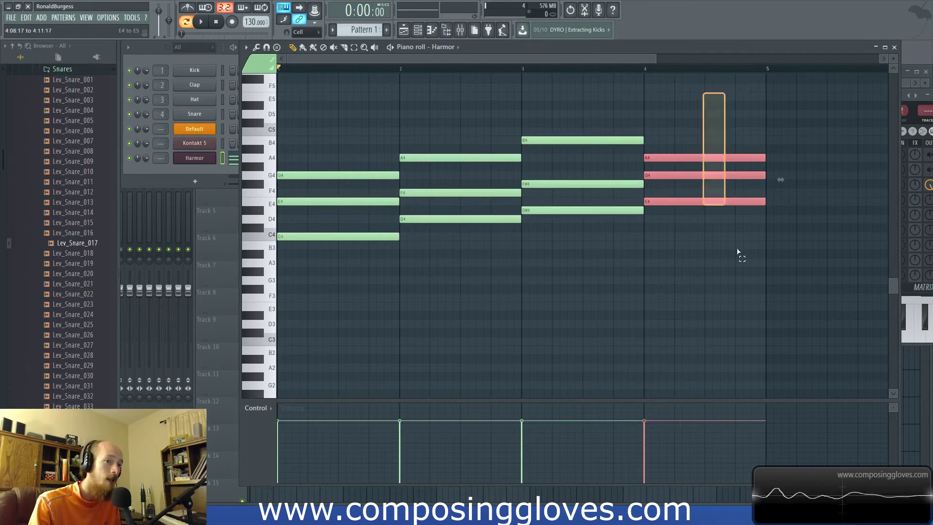
{"action": "left_click", "coordinate": [350, 162]}
{"action": "left_click_drag", "start_coordinate": [333, 120], "coordinate": [762, 361]}
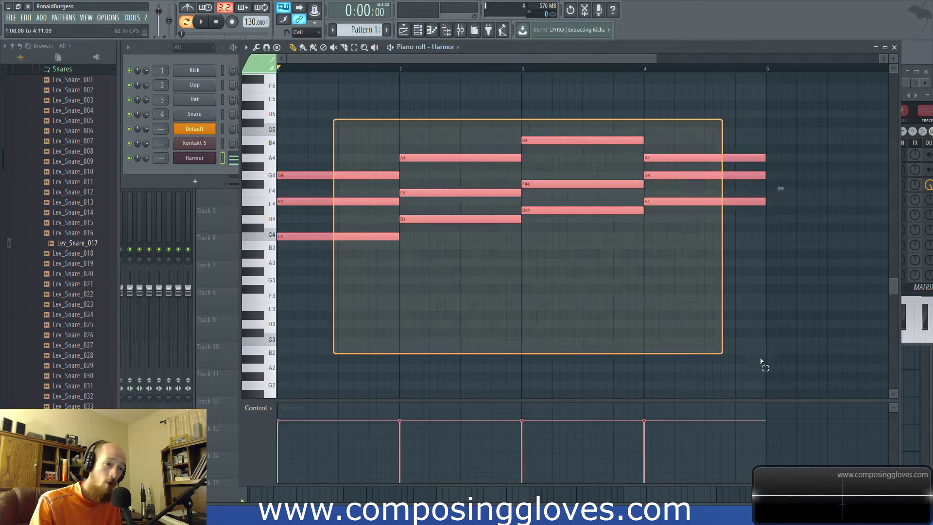
{"action": "left_click_drag", "start_coordinate": [328, 257], "coordinate": [731, 196]}
{"action": "left_click", "coordinate": [369, 237]}
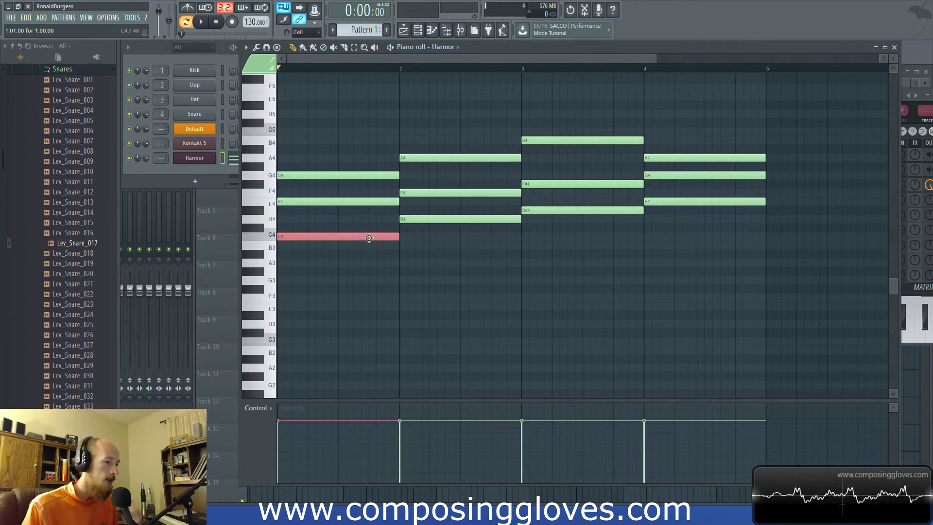
{"action": "left_click", "coordinate": [384, 236]}
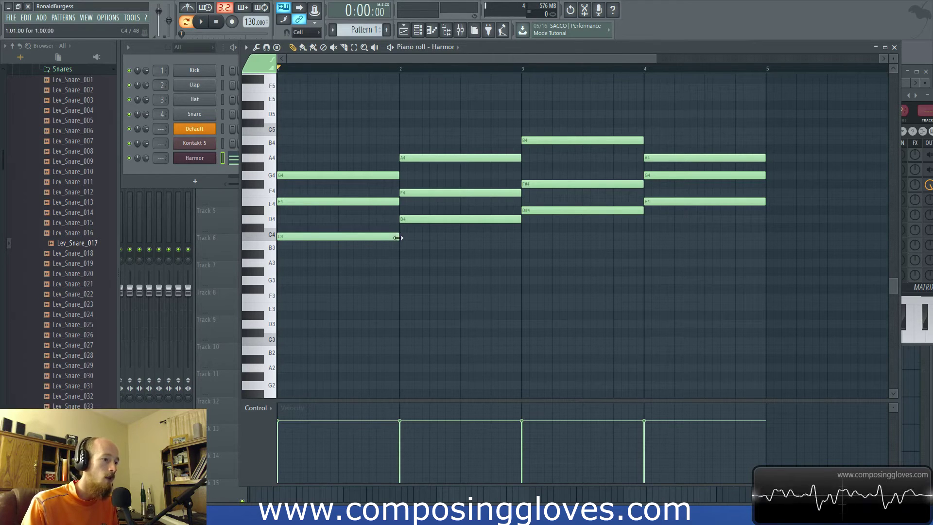
- Shorten the bar-1 C4, add short C#4, D4, C#4, D4, C4 notes, then select all notes
{"action": "left_click_drag", "start_coordinate": [399, 237], "coordinate": [307, 236]}
{"action": "left_click", "coordinate": [314, 227]}
{"action": "left_click", "coordinate": [345, 218]}
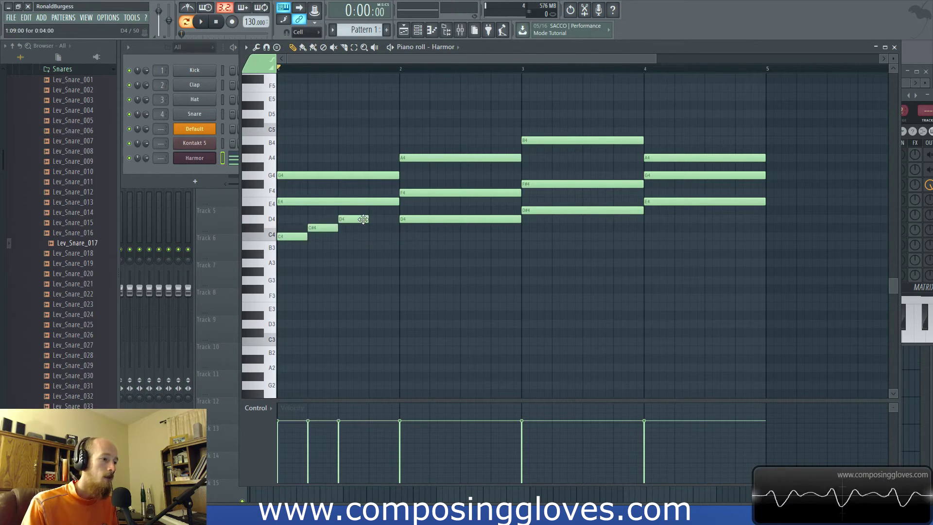
{"action": "left_click_drag", "start_coordinate": [366, 219], "coordinate": [346, 219]}
{"action": "left_click", "coordinate": [365, 227]}
{"action": "left_click", "coordinate": [380, 218]}
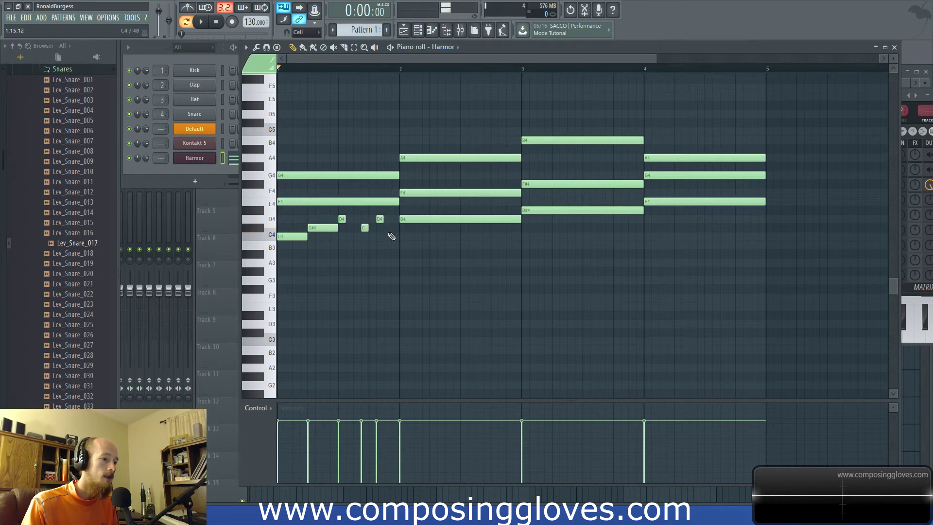
{"action": "left_click", "coordinate": [387, 237]}
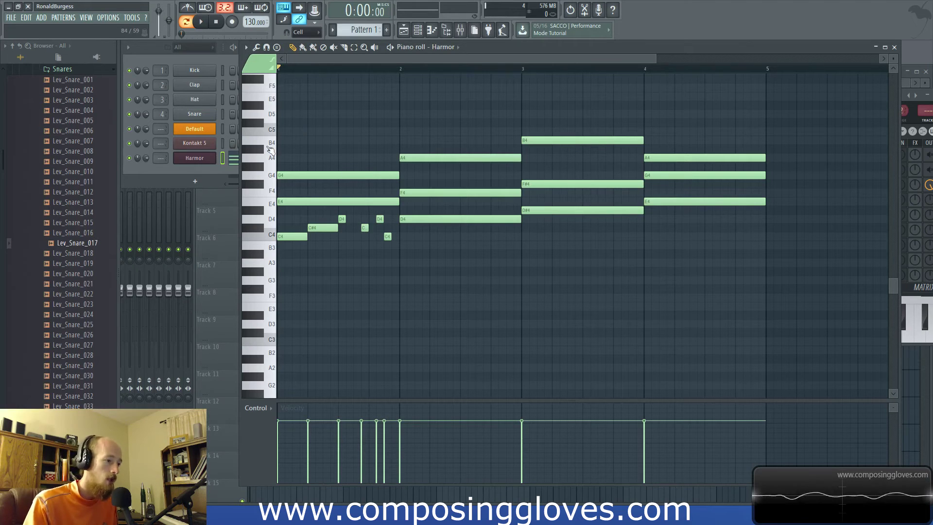
{"action": "left_click_drag", "start_coordinate": [265, 142], "coordinate": [265, 214]}
{"action": "key", "text": "ctrl+a"}
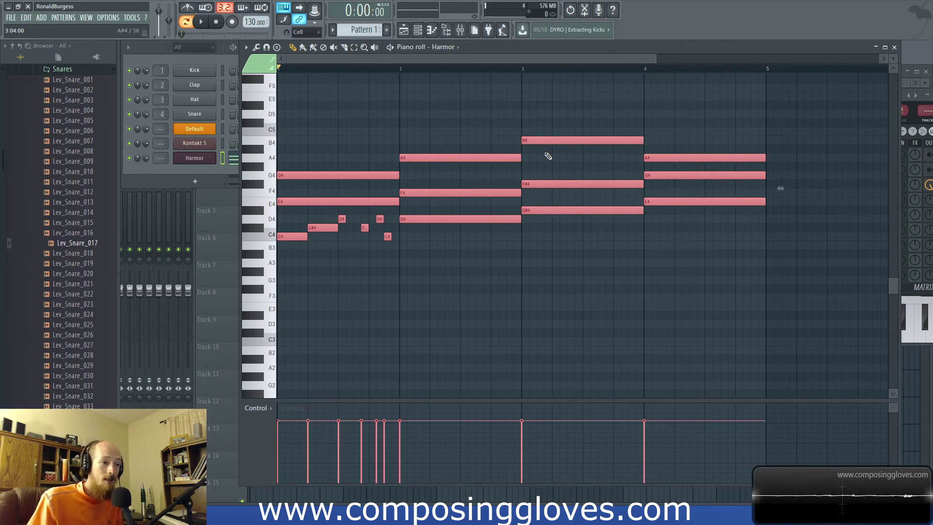
- Delete all selected notes, removing the four-bar chords and the melodic line
{"action": "key", "text": "Delete"}
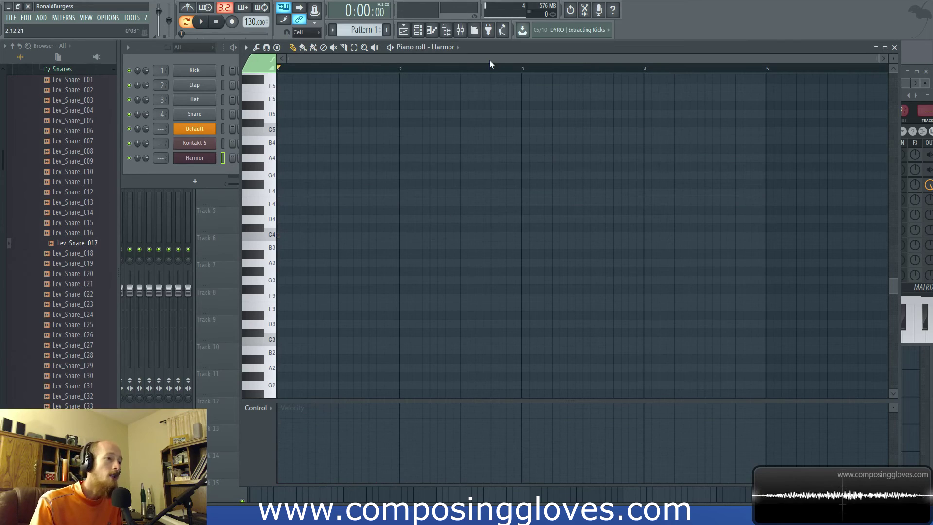